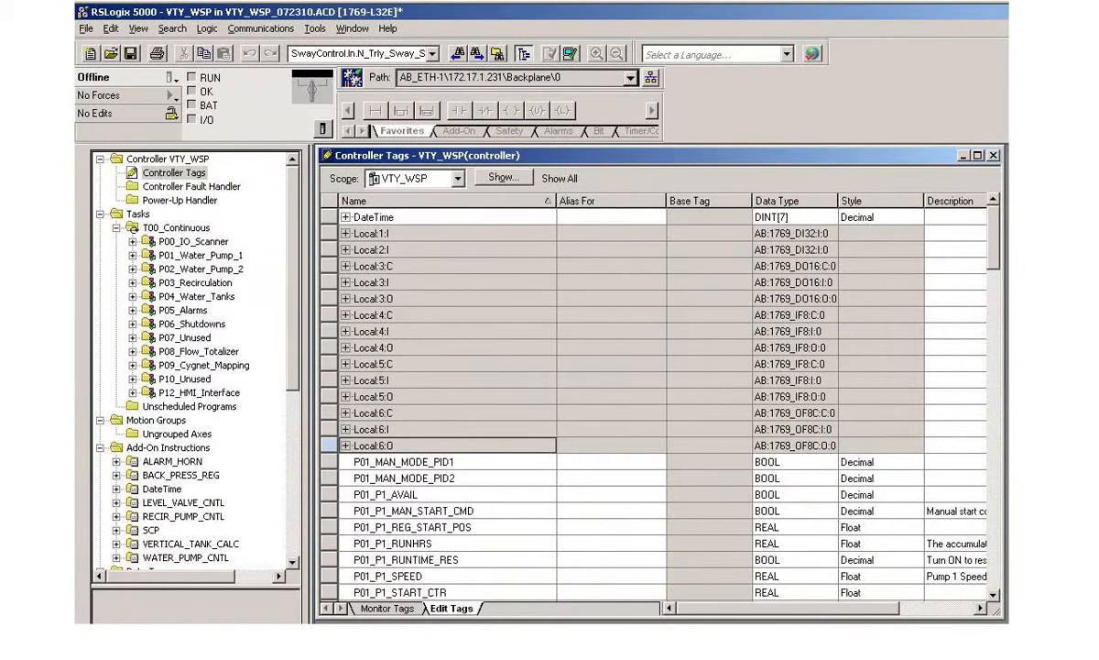
Choose RSLogix 5000 Import/Export File (*.L5K) as the format for saving a copy of the VTY_WSP_072310 project
click(86, 28)
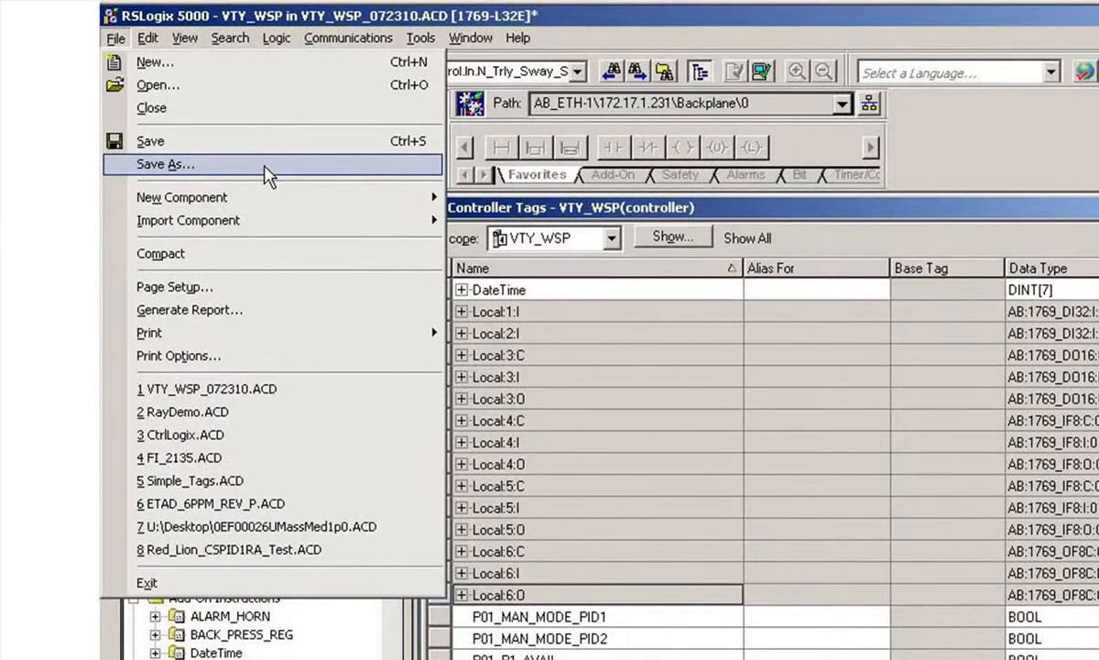
click(165, 164)
click(755, 563)
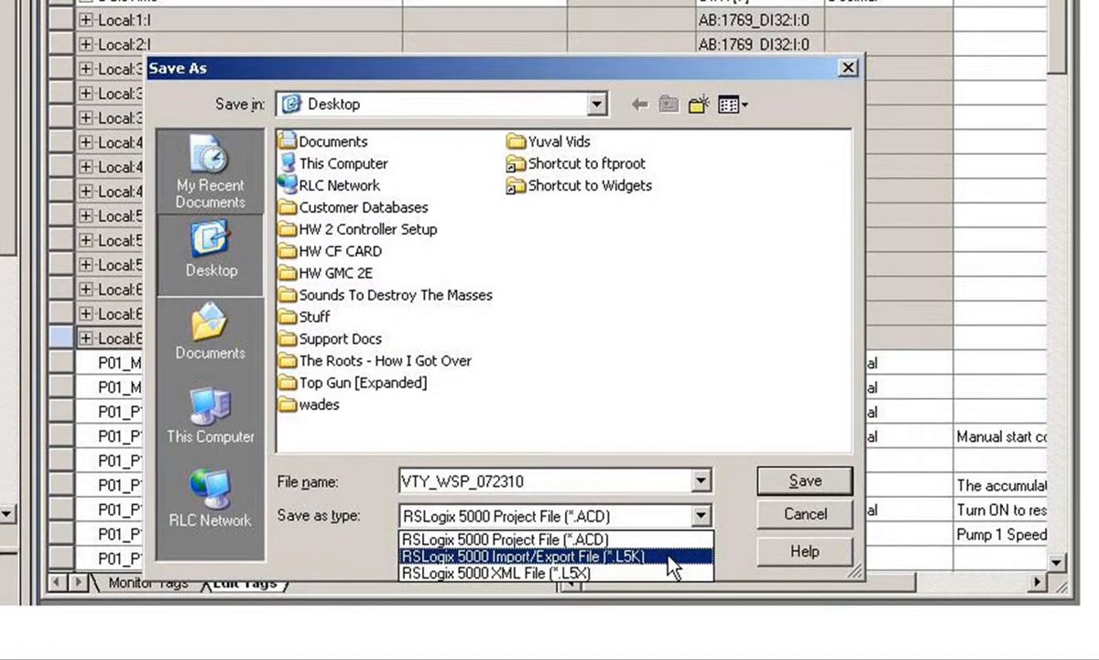
click(673, 557)
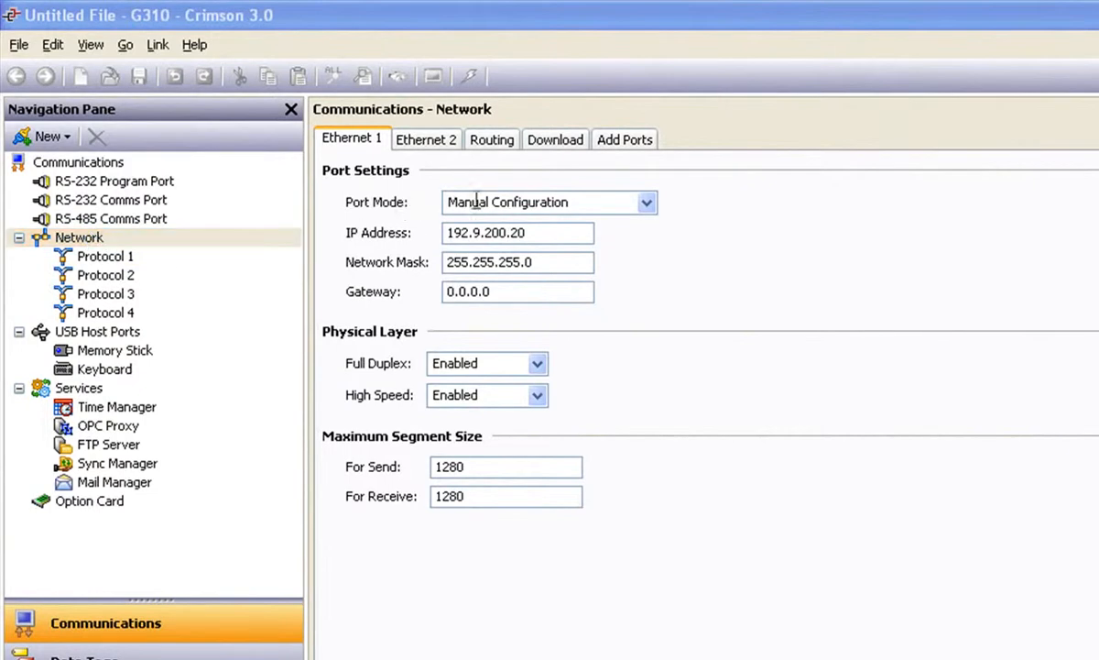
In Crimson 3.0, assign the Allen-Bradley Native Tags via L5K file driver to the network's Protocol 1
click(526, 235)
click(133, 260)
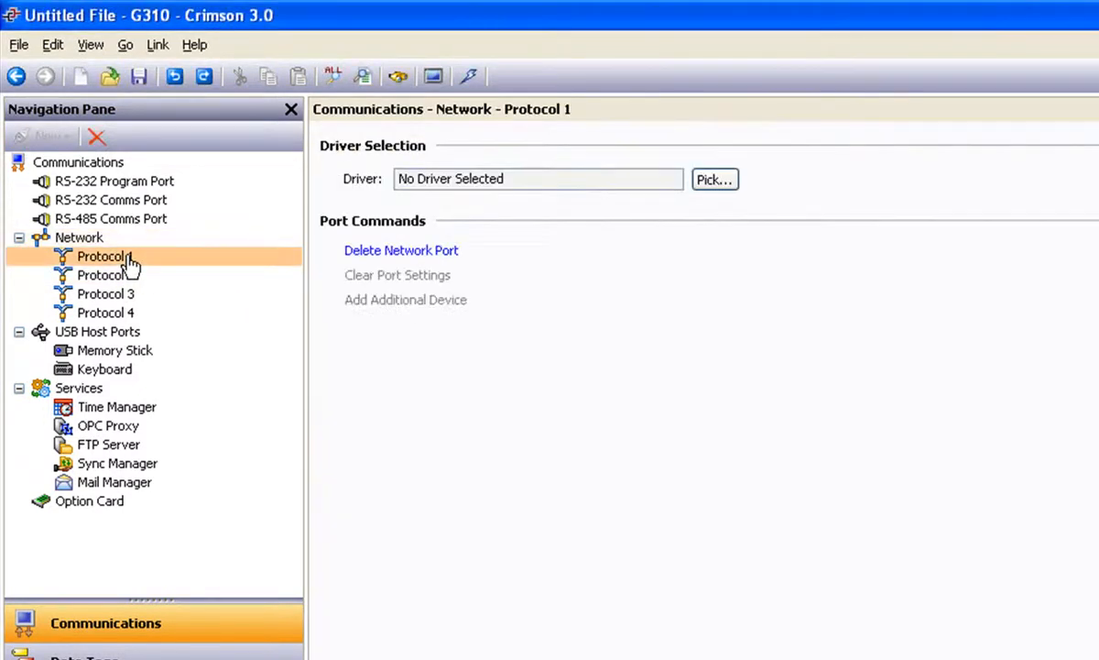
click(715, 180)
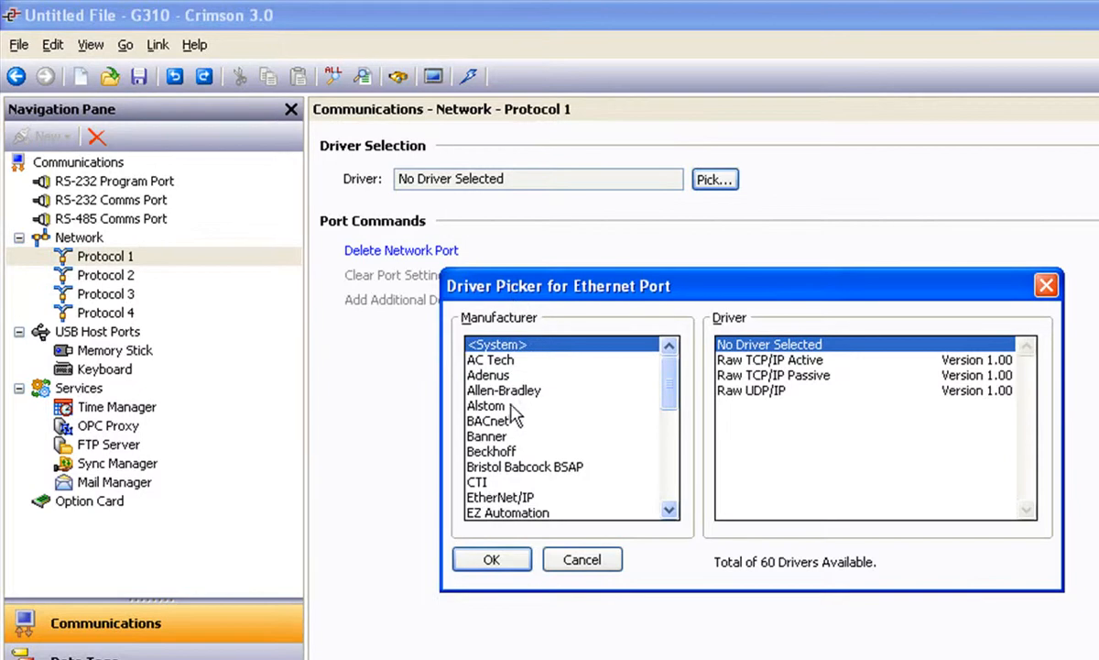
click(513, 392)
click(788, 439)
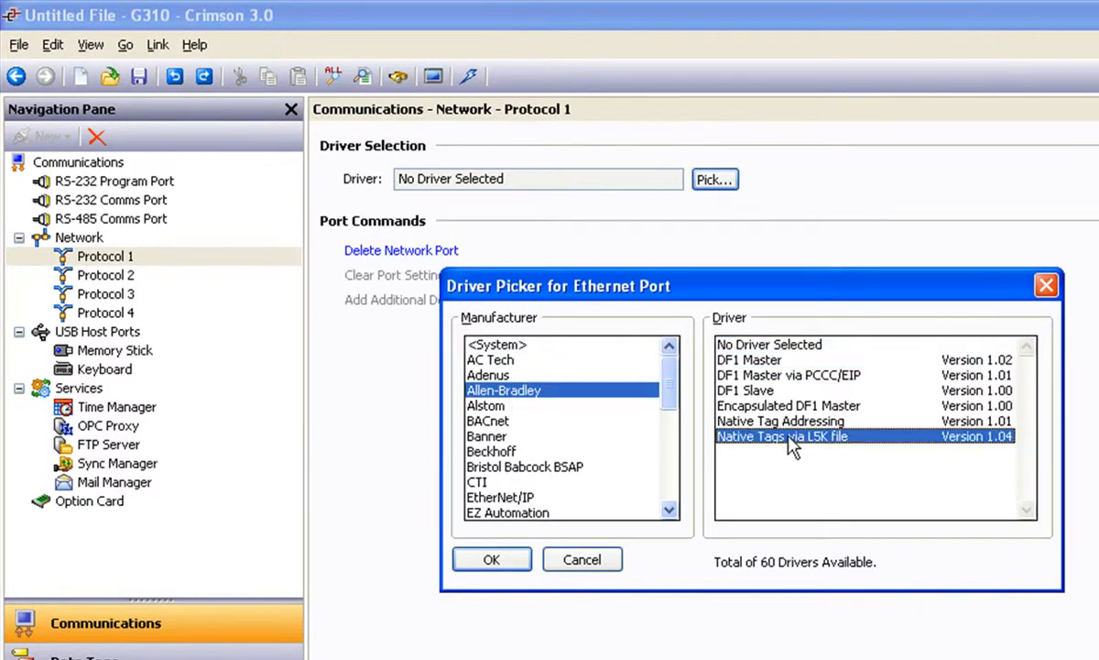
click(491, 559)
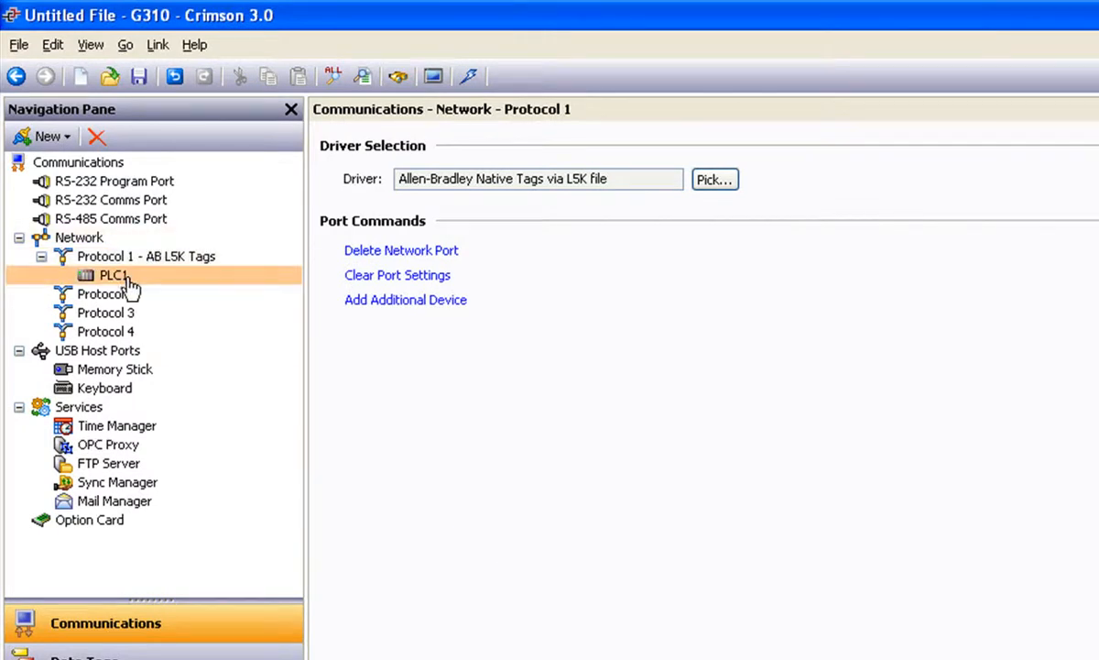
Rename the PLC1 device under Protocol 1 as AB
click(129, 276)
key(F2)
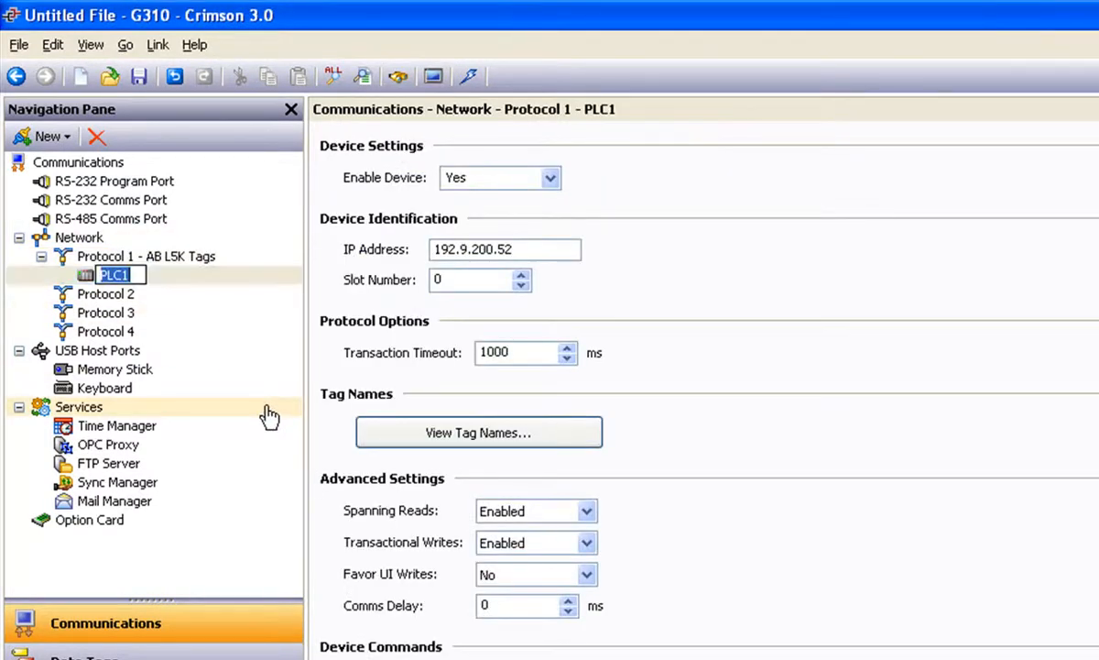
text(AB)
key(Return)
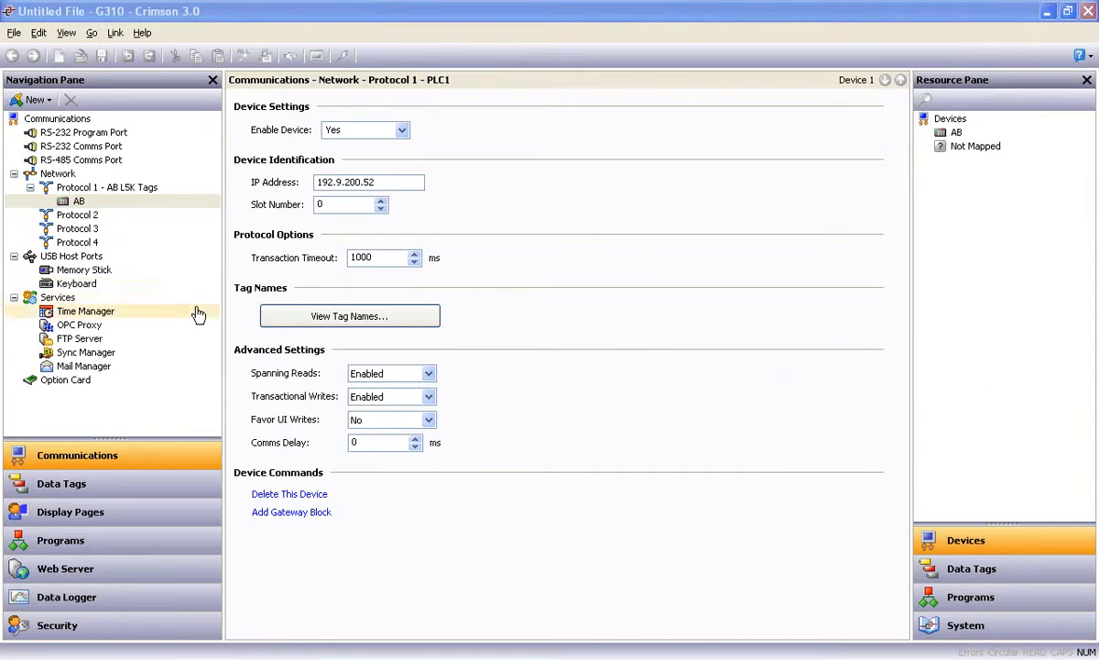
Import the tag names from VTY2_WSP_072310.L5K on the desktop into the AB device and look through the tag list
click(338, 318)
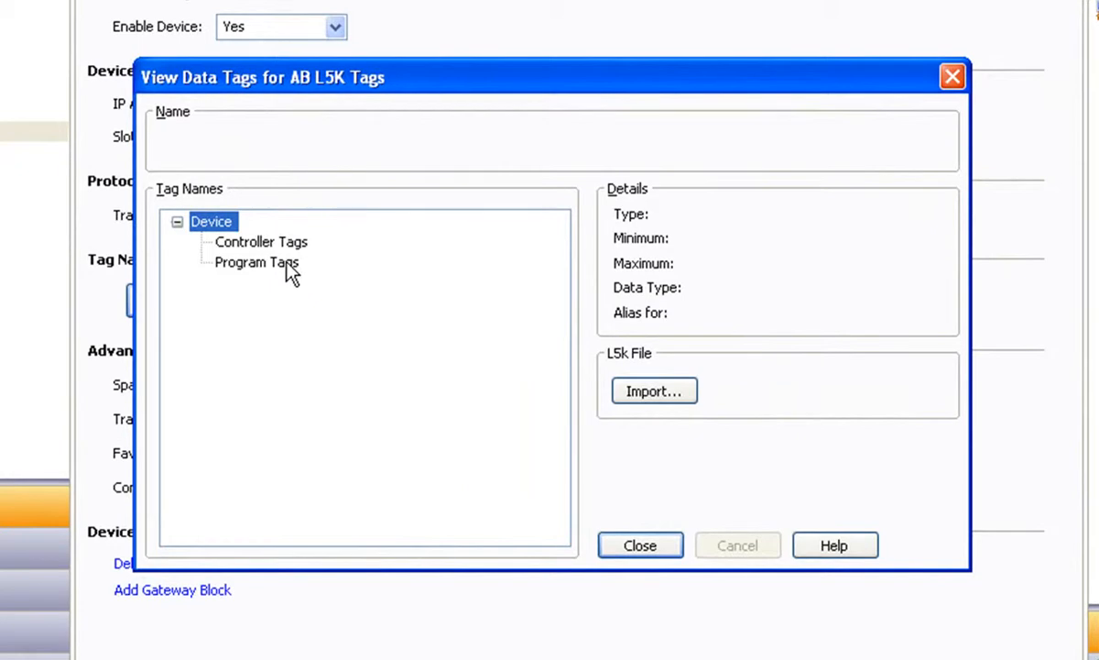
click(653, 392)
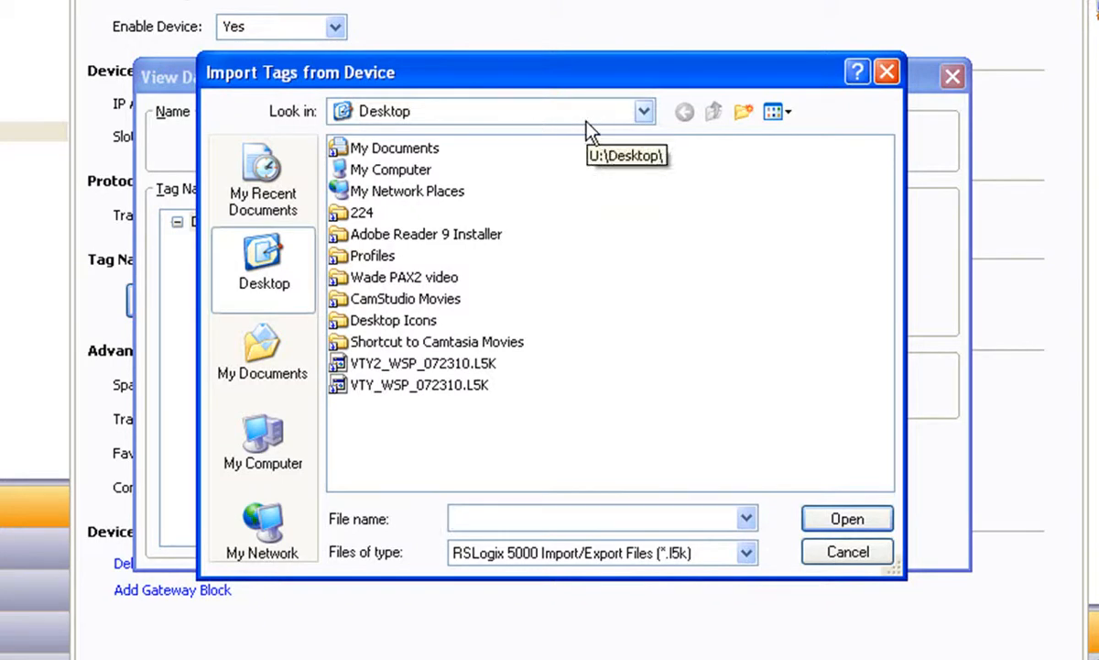
double_click(412, 365)
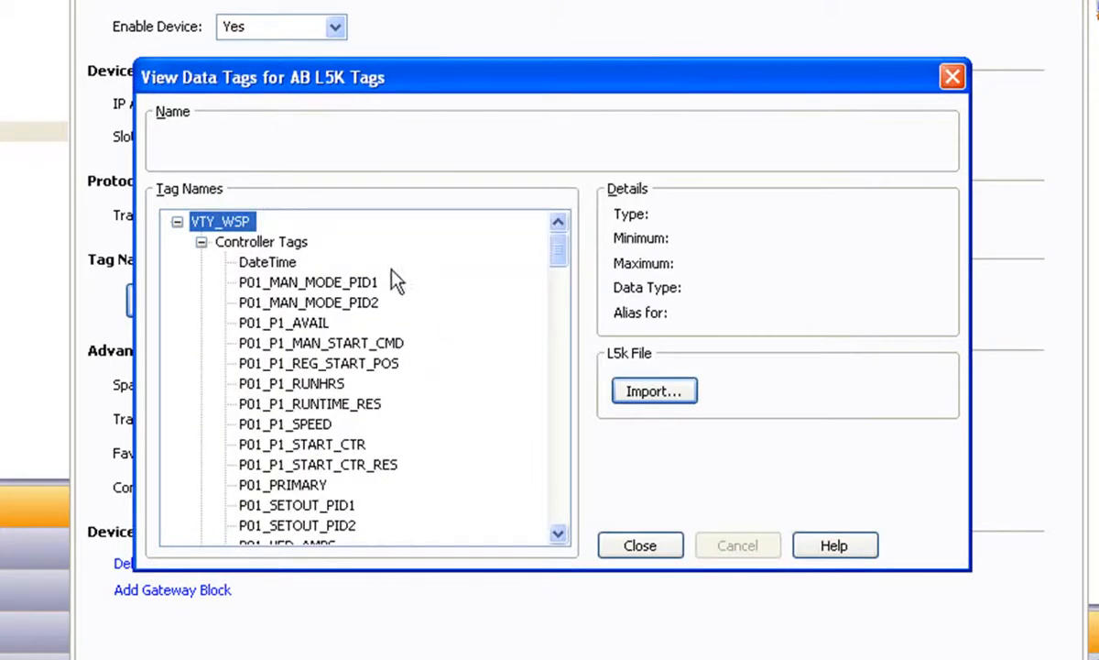
drag(559, 261, 586, 244)
click(623, 550)
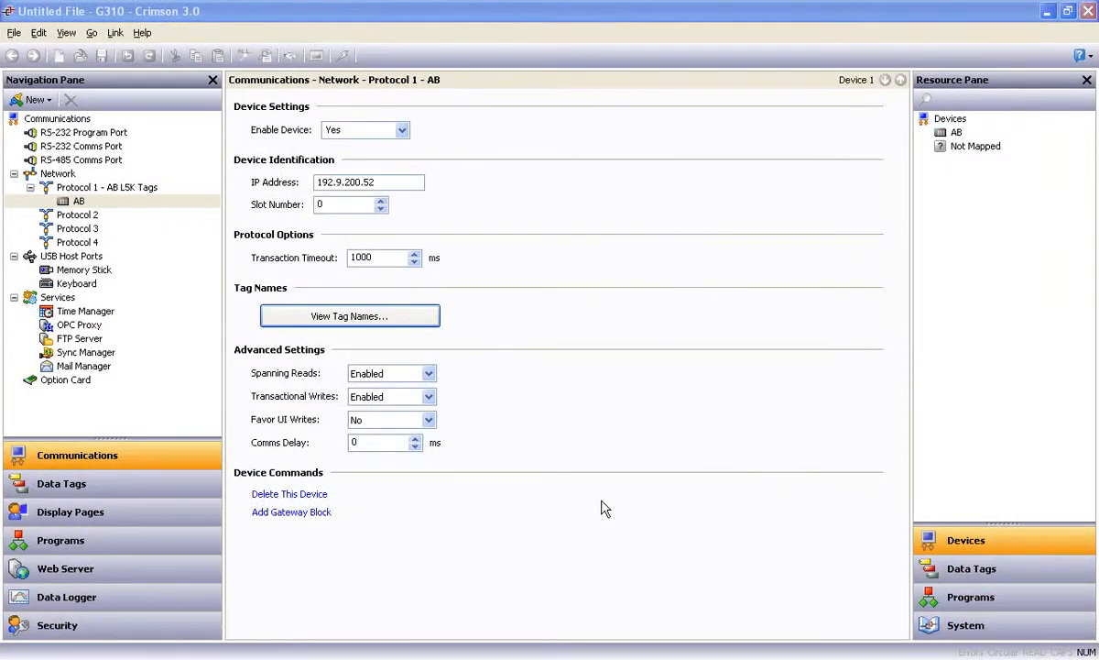
Create a new data tag named P1_Speed
click(108, 485)
click(32, 100)
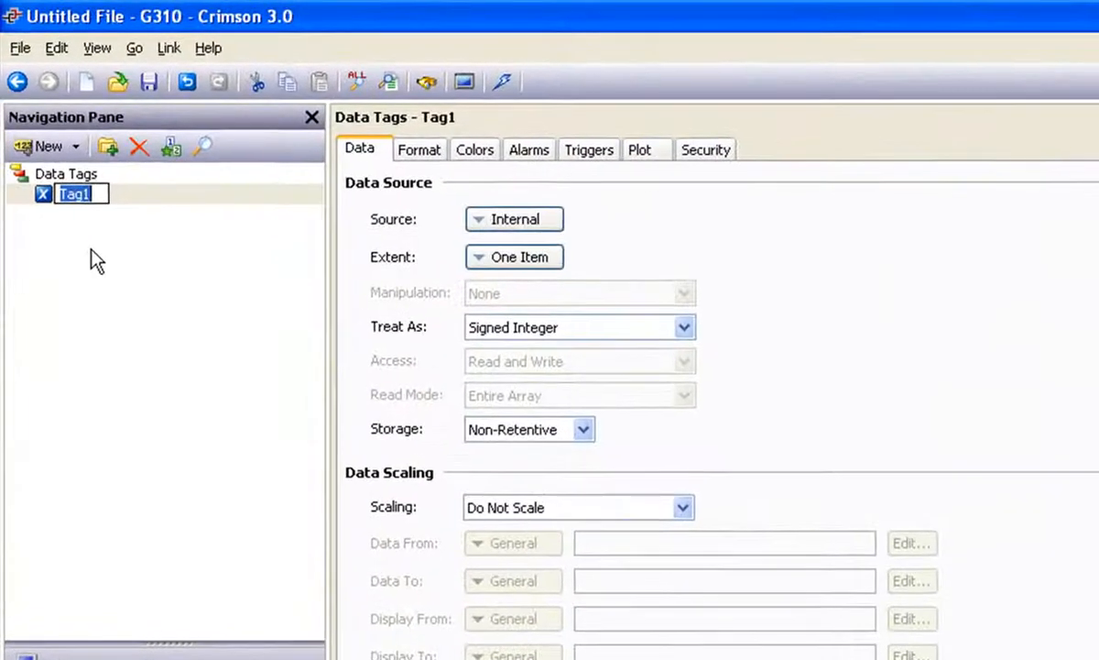
text(P1)
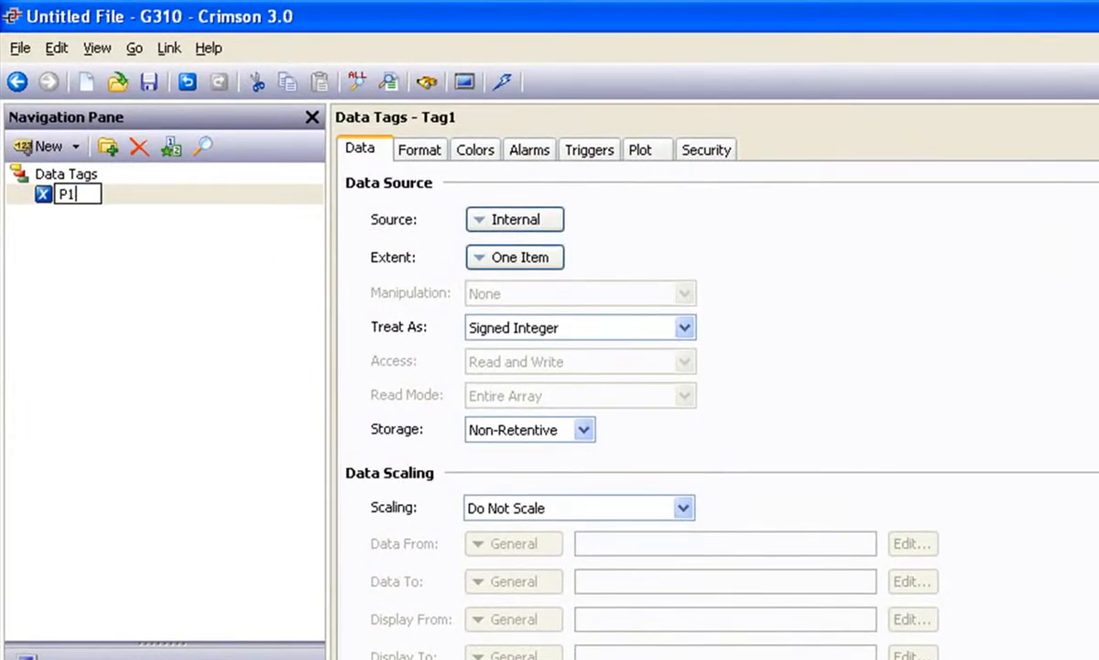
text(_Speed)
key(Return)
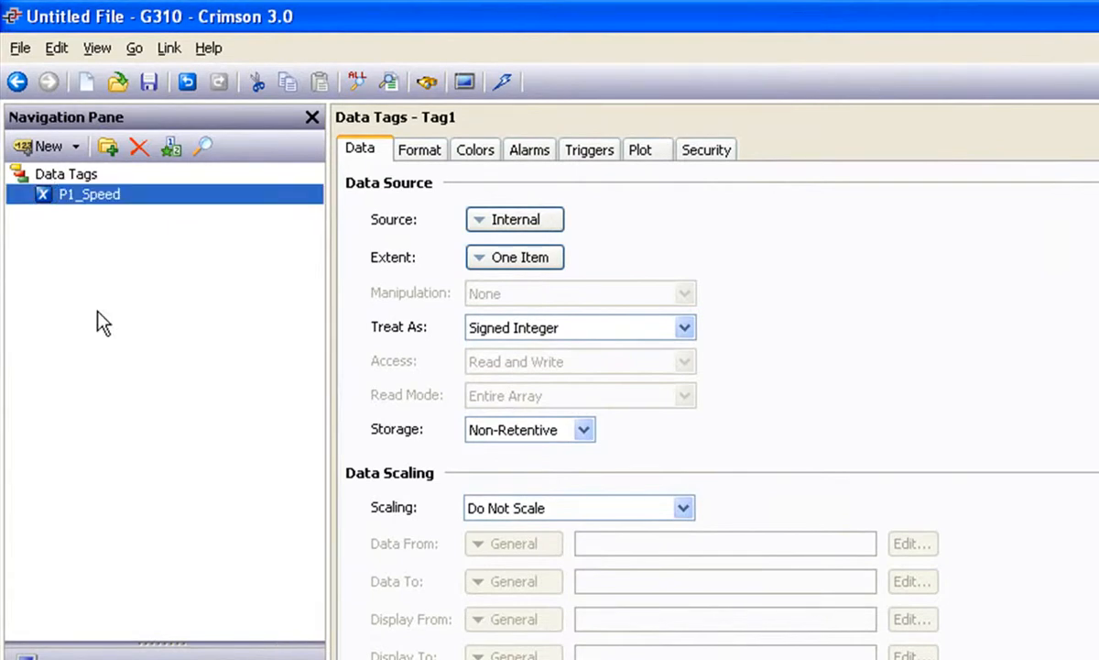
Set the source of the P1_Speed tag to the AB device's controller tag P01_P1_SPEED
click(500, 226)
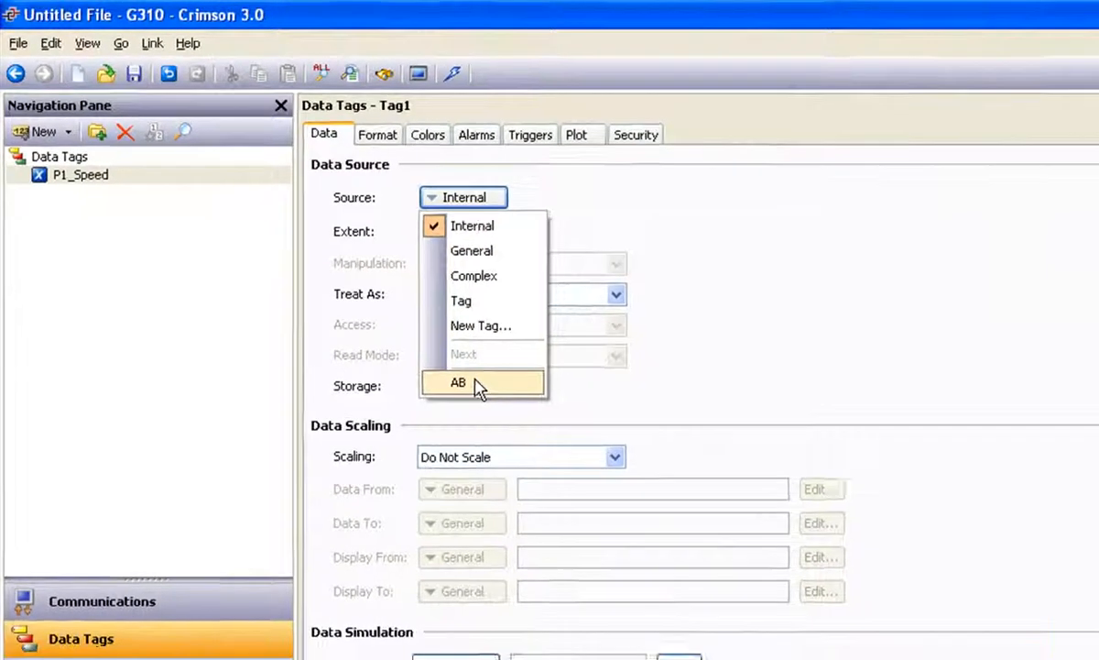
click(487, 389)
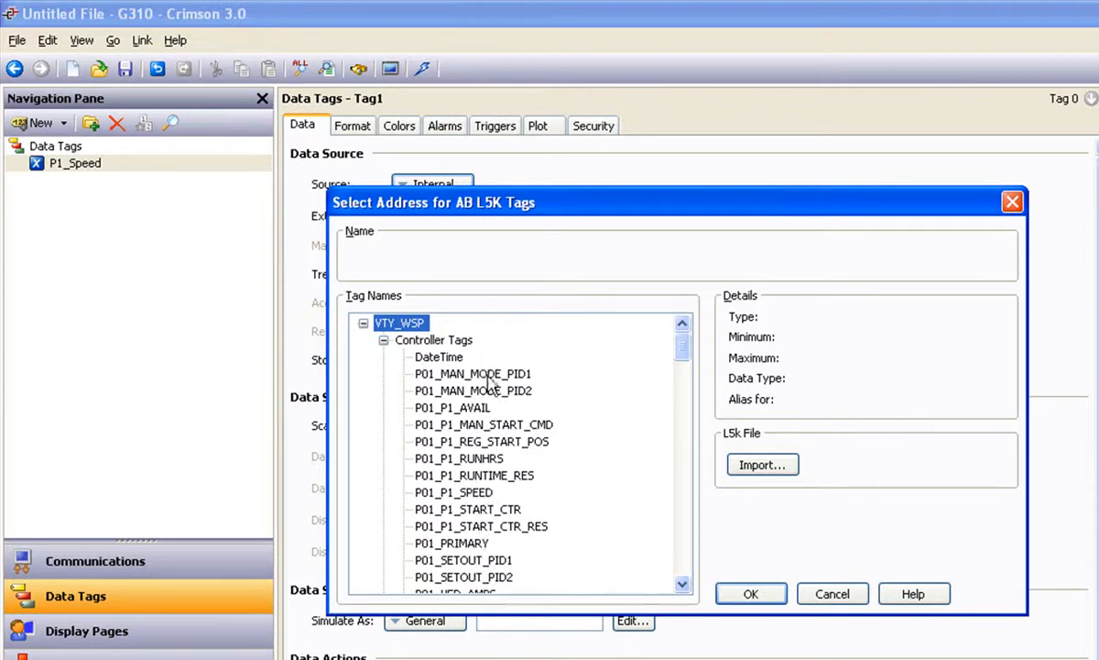
click(466, 496)
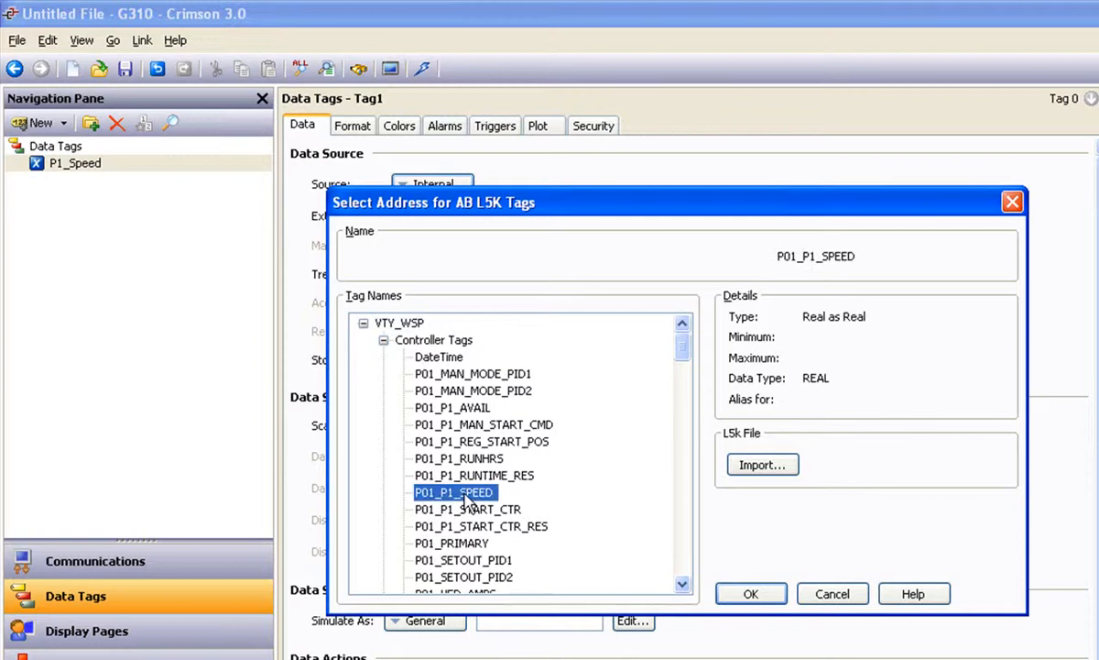
click(748, 595)
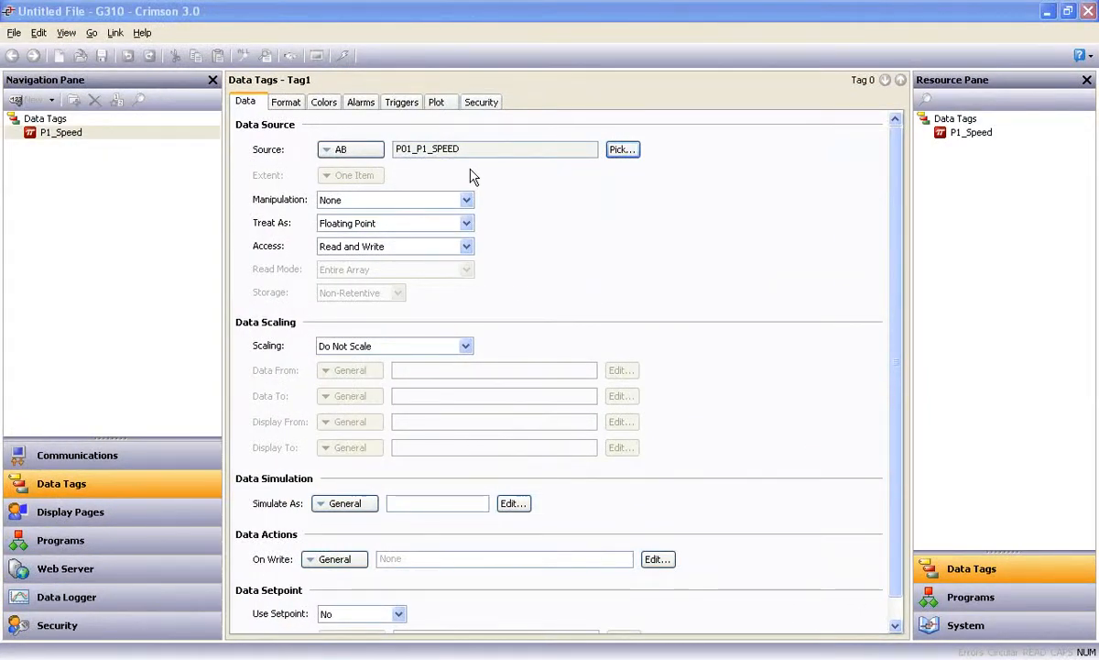
Reopen the source address selection of the P1_Speed tag and examine the data type details and available controller tags
click(622, 149)
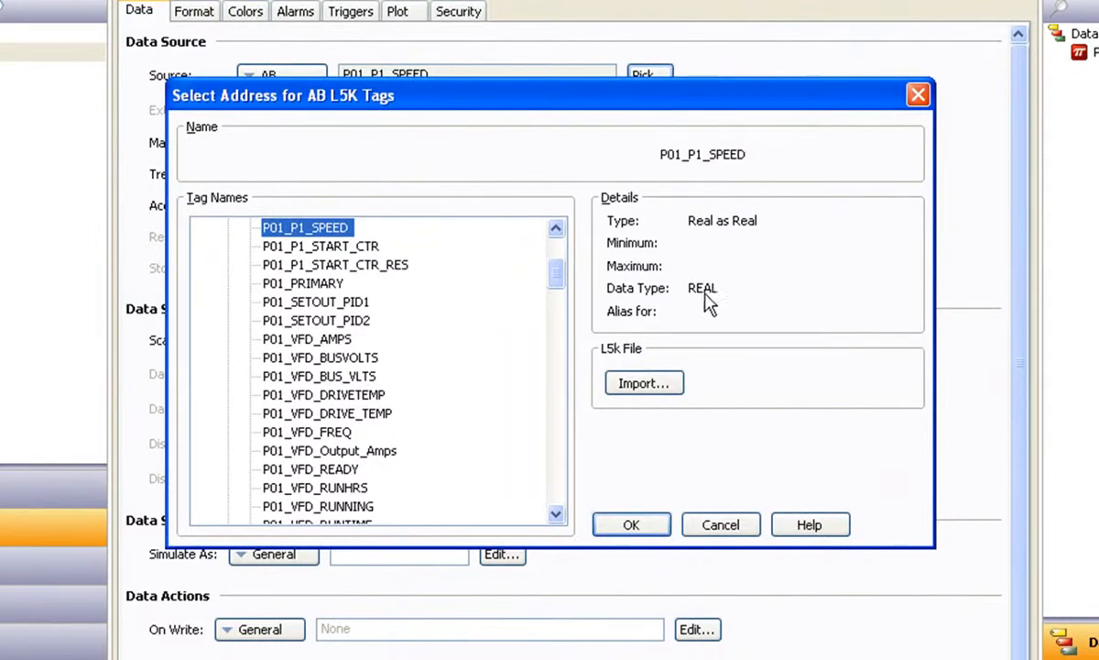
click(632, 524)
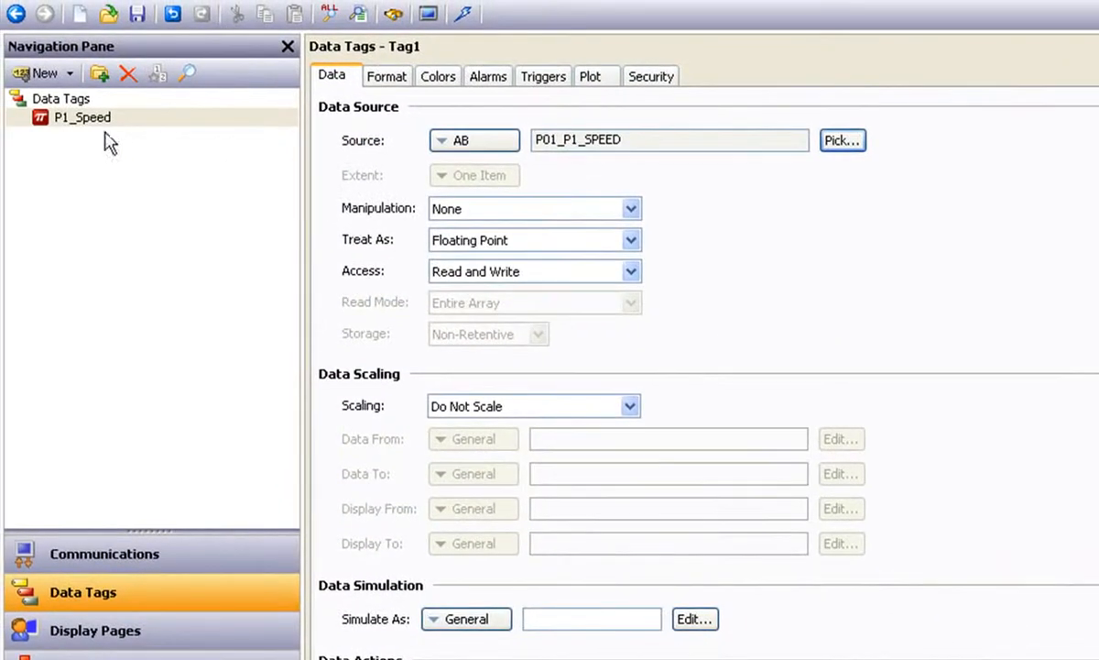
click(81, 125)
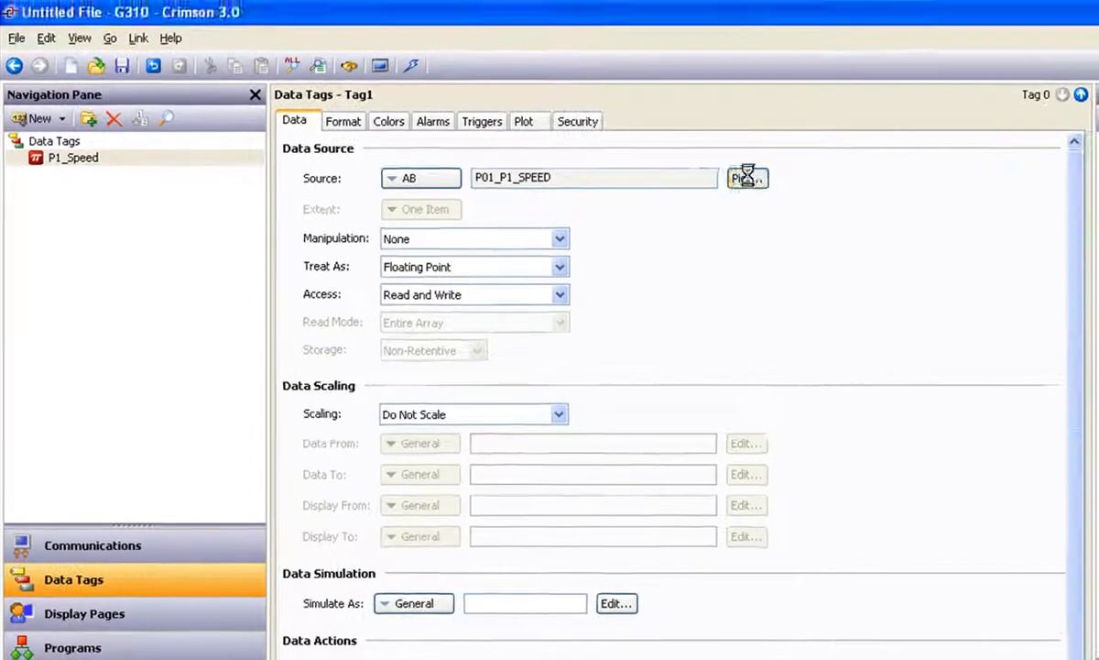
click(842, 140)
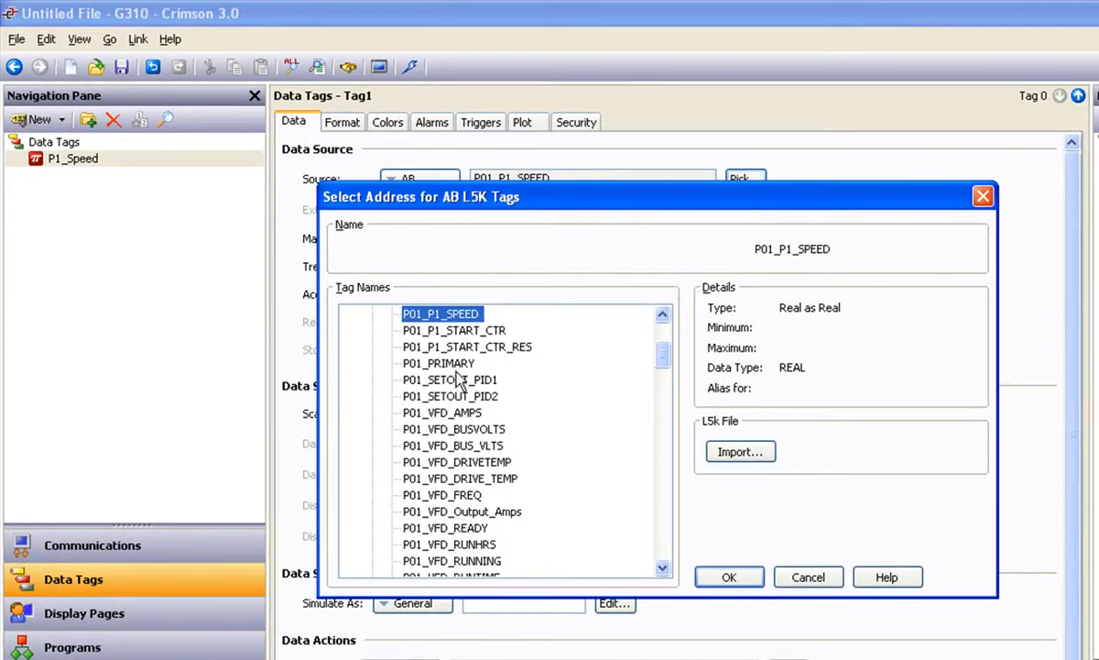
click(732, 577)
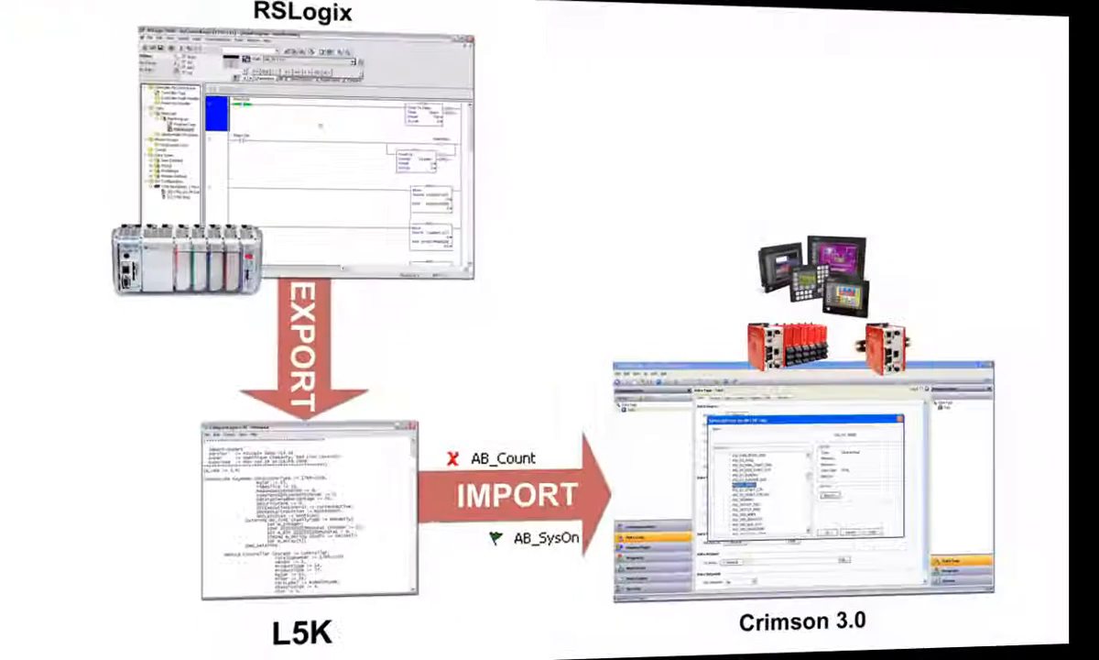